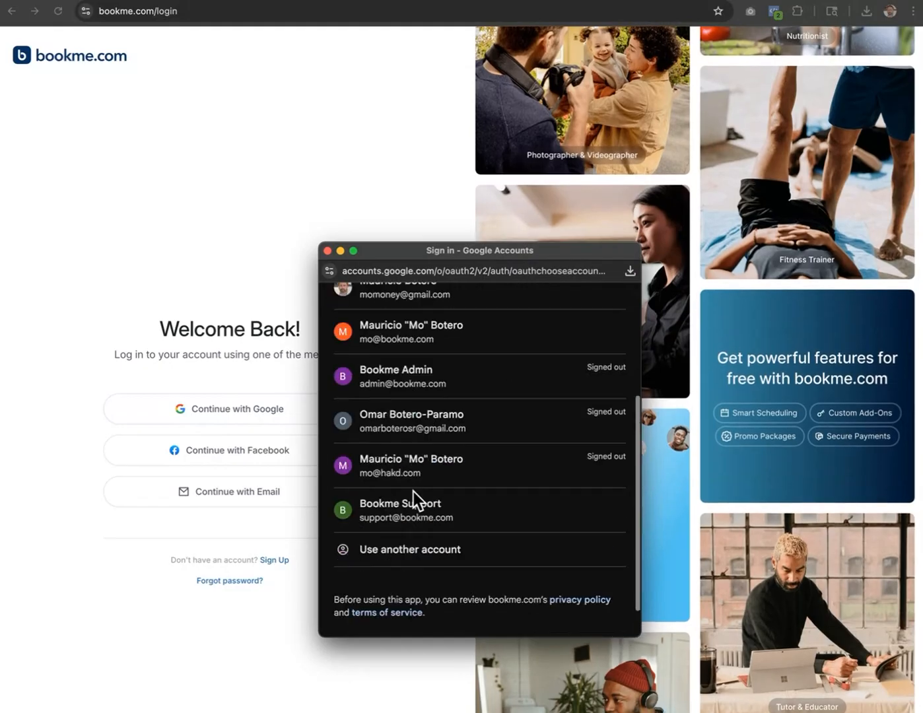
Sign in to bookme.com with the Bookme Support Google account
click(402, 477)
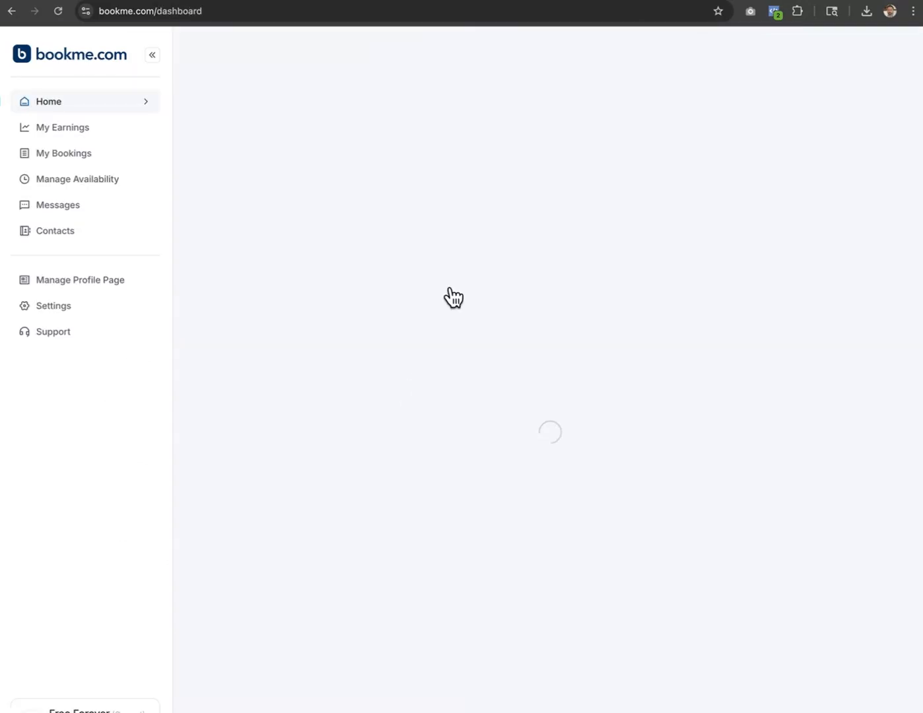
Delete the existing Google Calendar from Settings > Connect Calendars
click(44, 307)
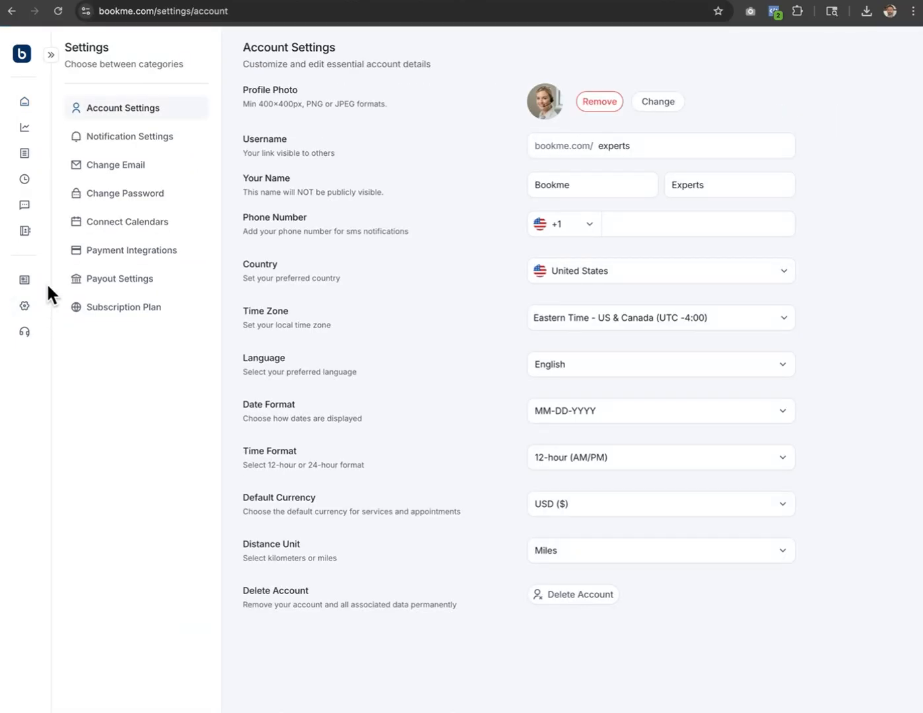
click(119, 225)
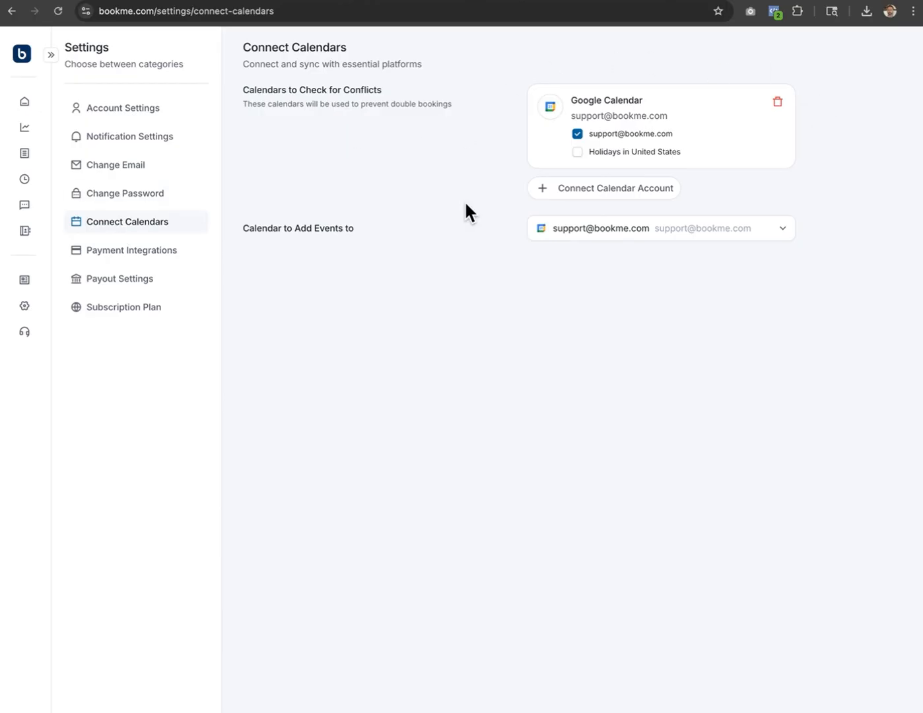
click(777, 104)
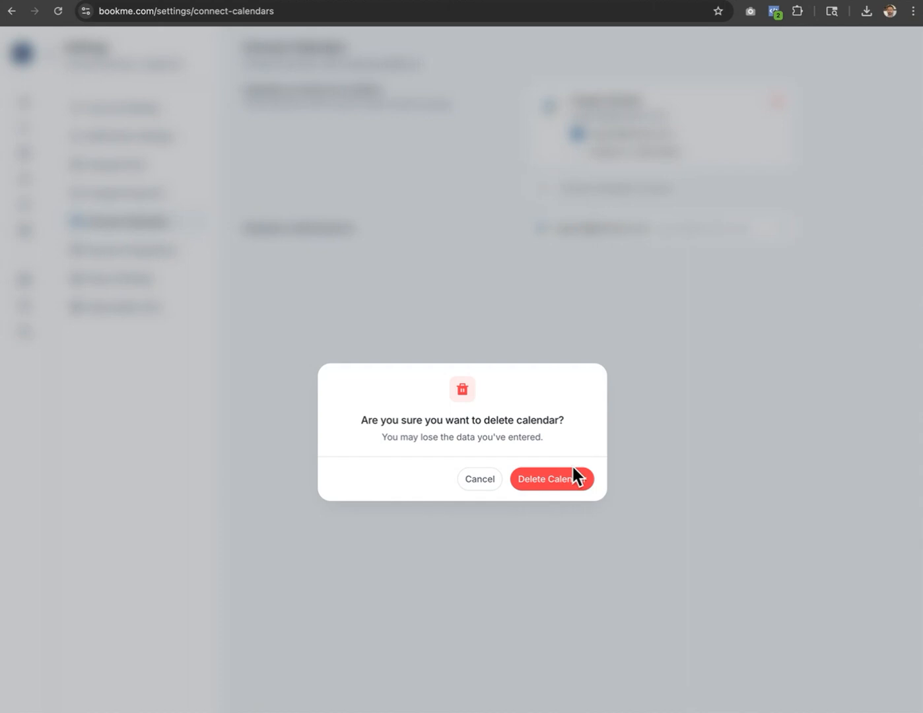
click(538, 481)
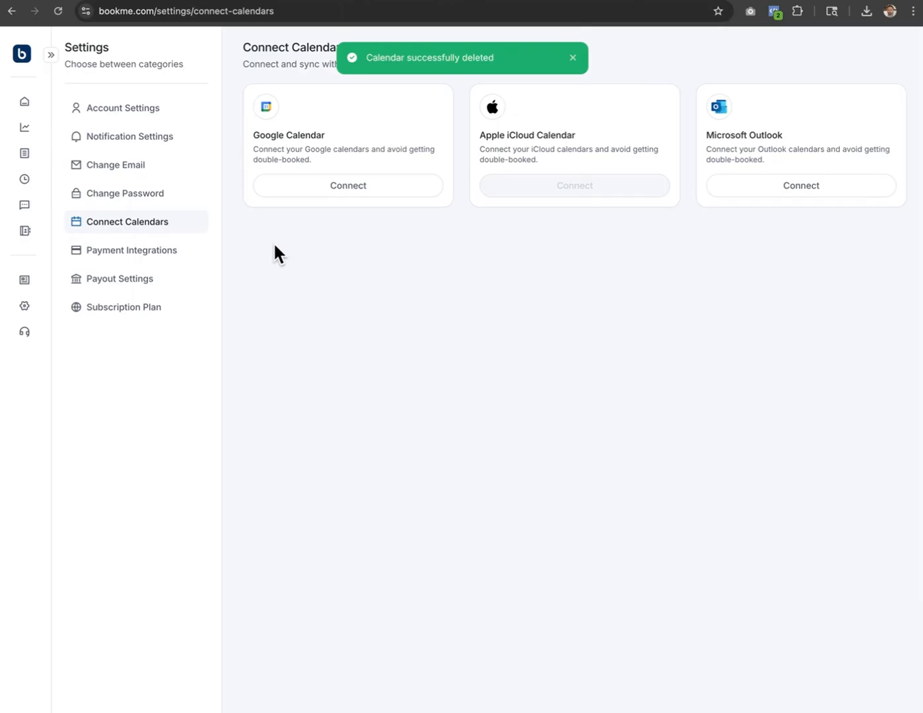
Start connecting Google Calendar and sign in with the Bookme Support account
click(340, 187)
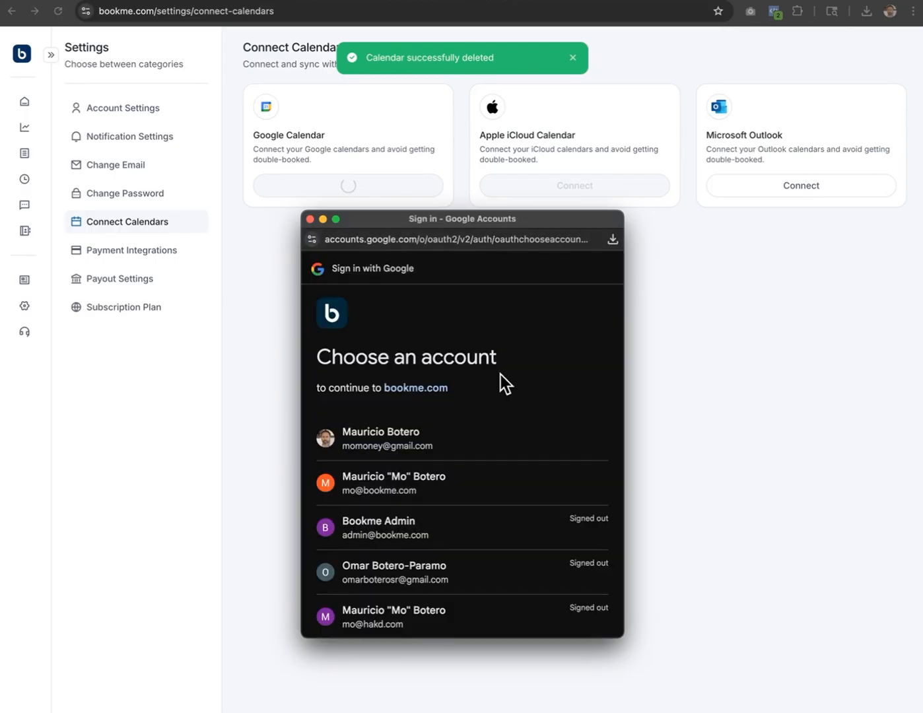
scroll(500, 374, down, 3)
click(357, 470)
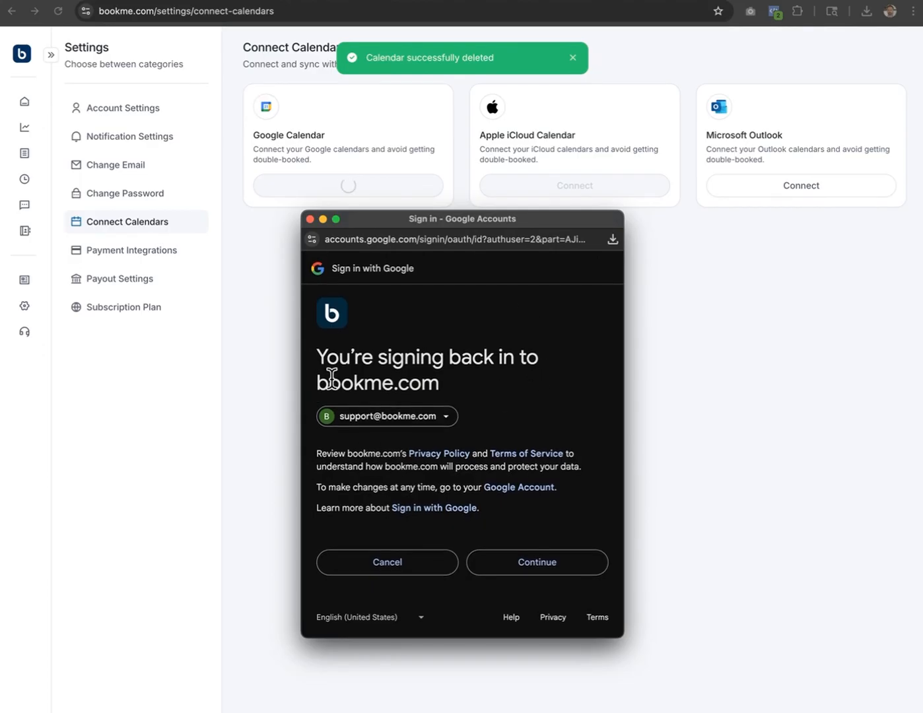
click(536, 572)
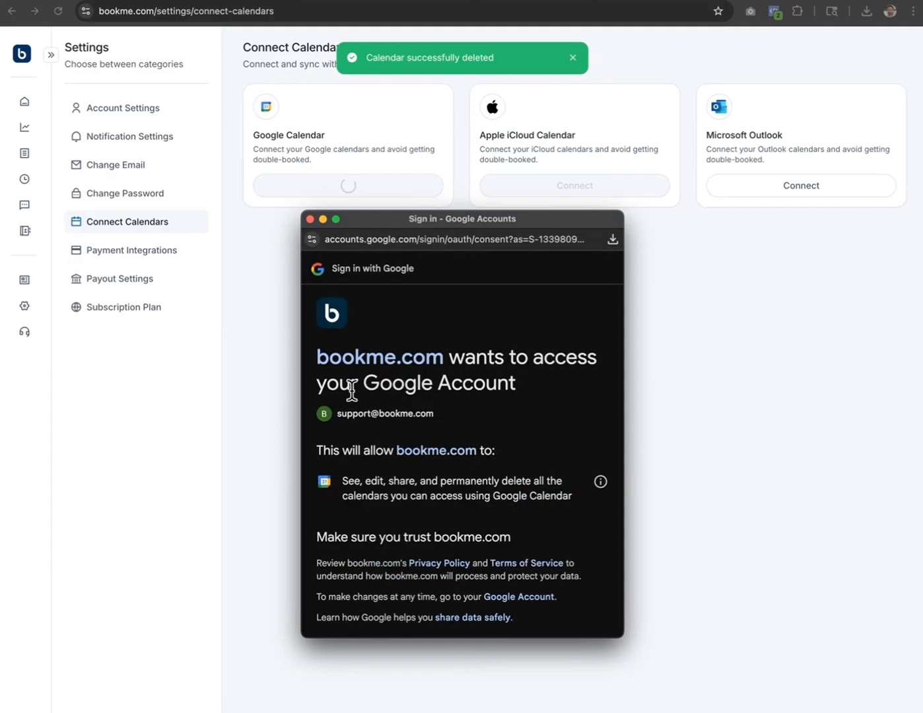
Review the calendar permissions and allow bookme.com access to the Google calendars
scroll(356, 383, down, 2)
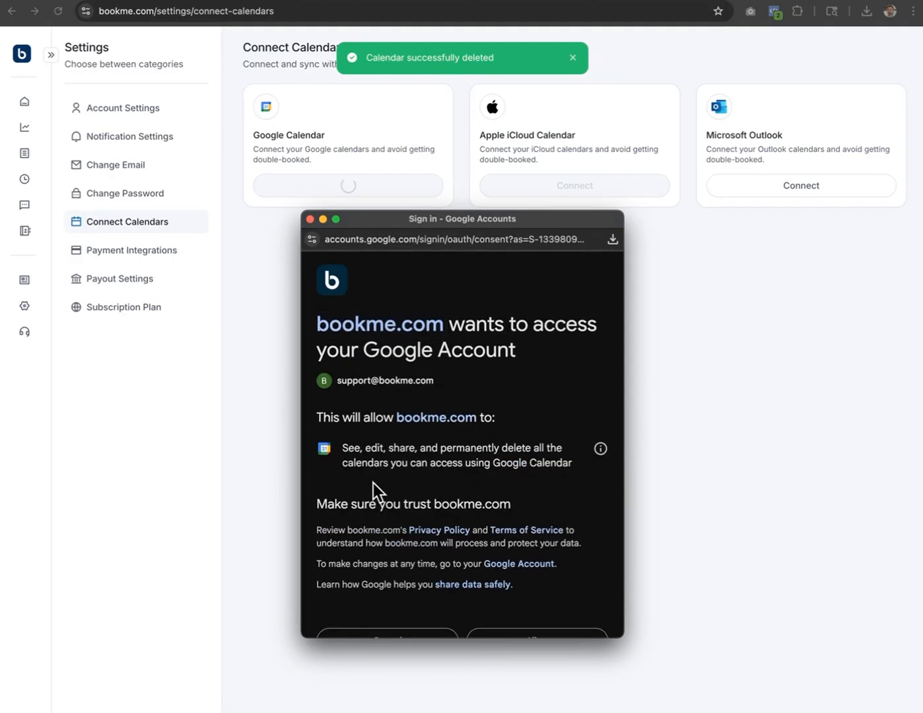
drag(341, 448, 562, 464)
click(469, 484)
scroll(483, 471, down, 3)
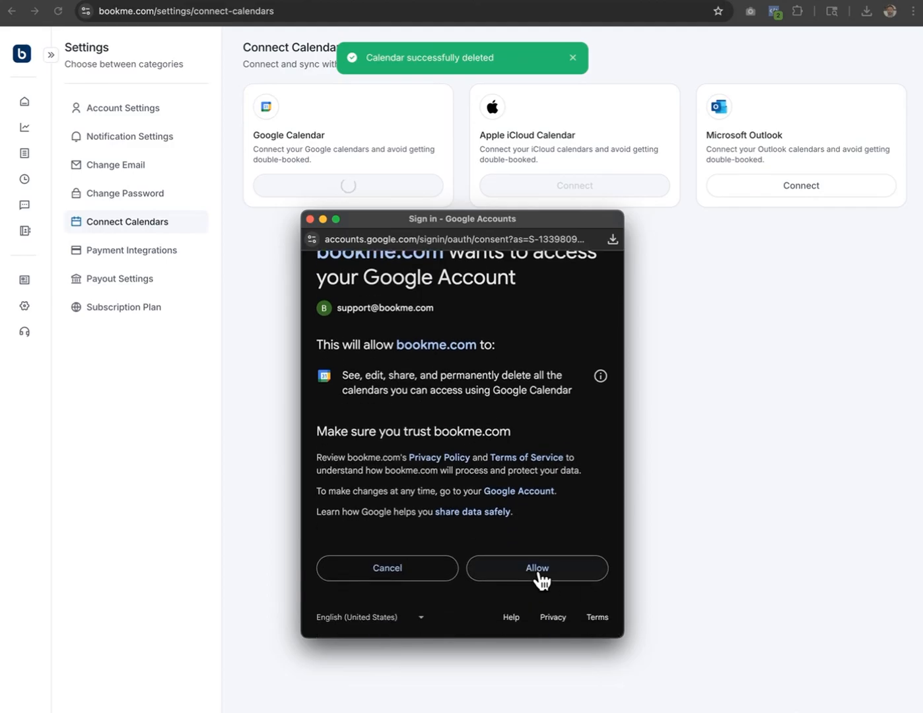
click(542, 579)
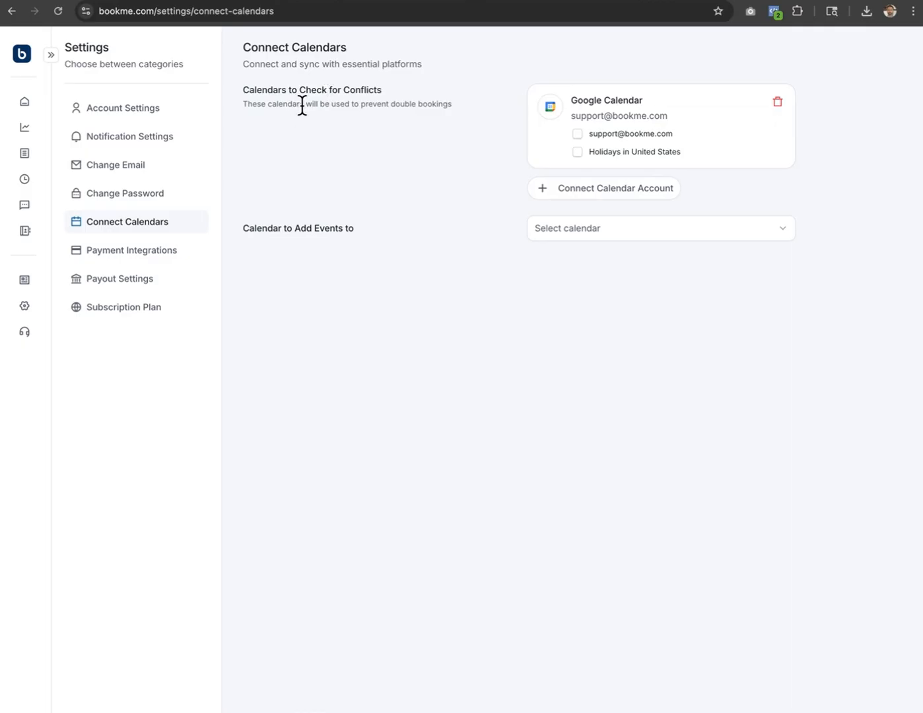
Check conflicts and add new events on the support calendar, then expand the sidebar
click(578, 135)
click(598, 229)
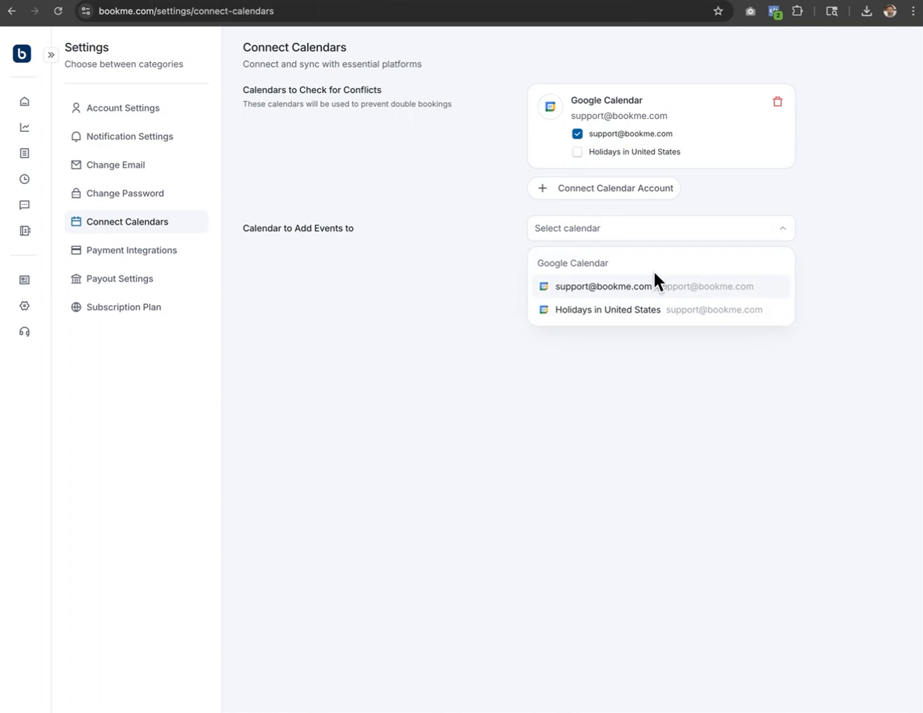
click(569, 288)
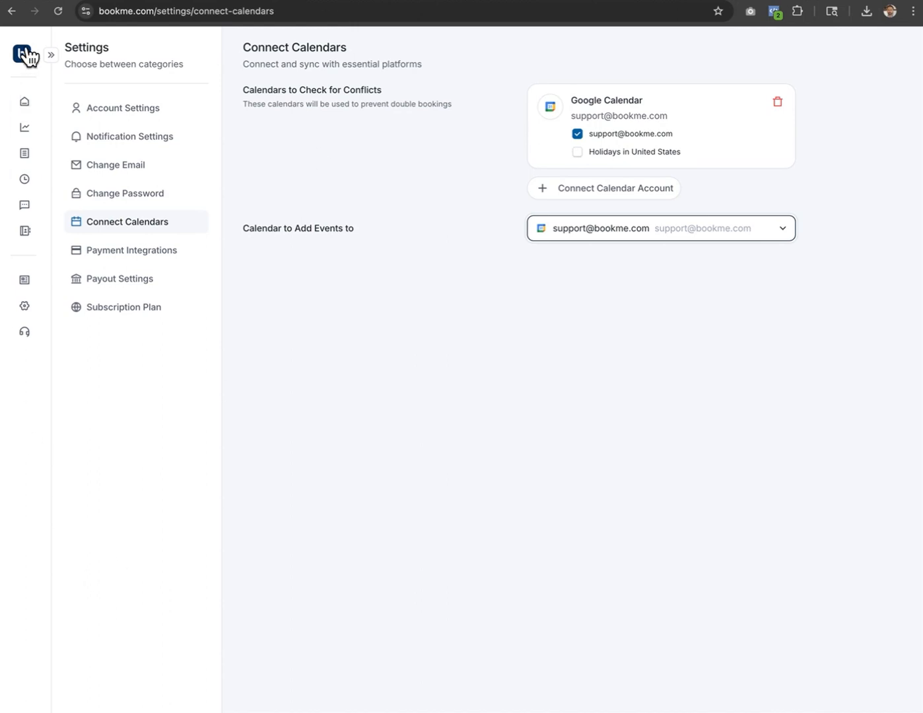
click(50, 56)
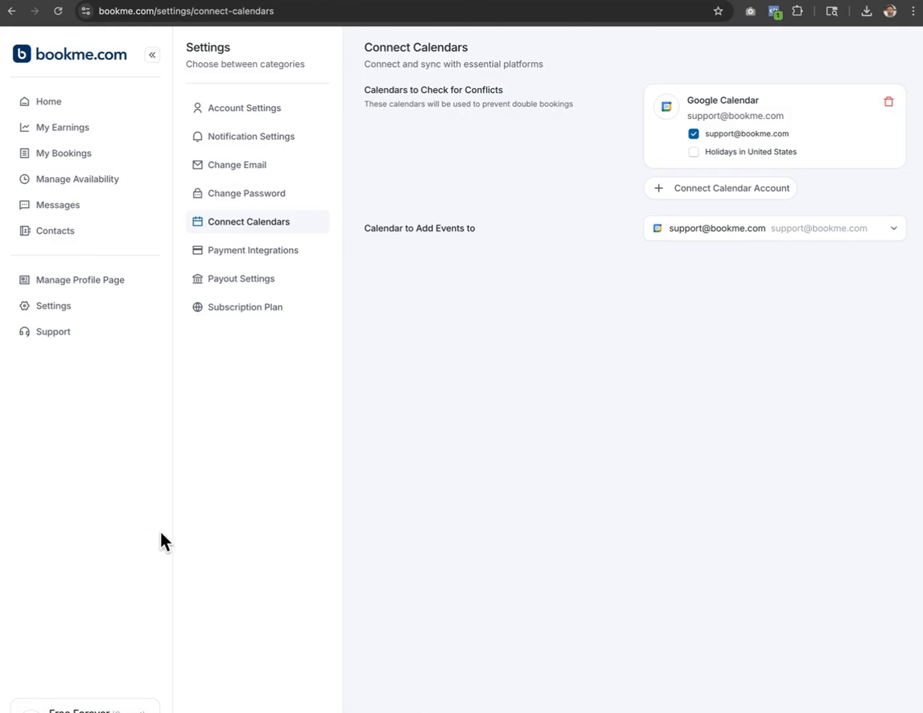
Load the bookme.com/experts profile page
key(super+r)
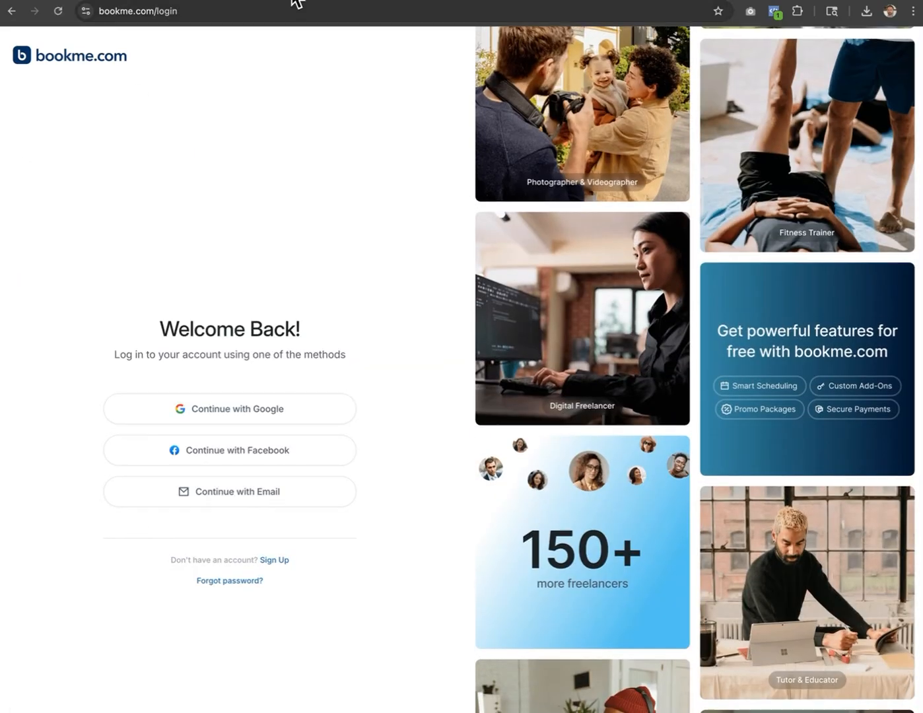
double_click(195, 11)
text(exoert)
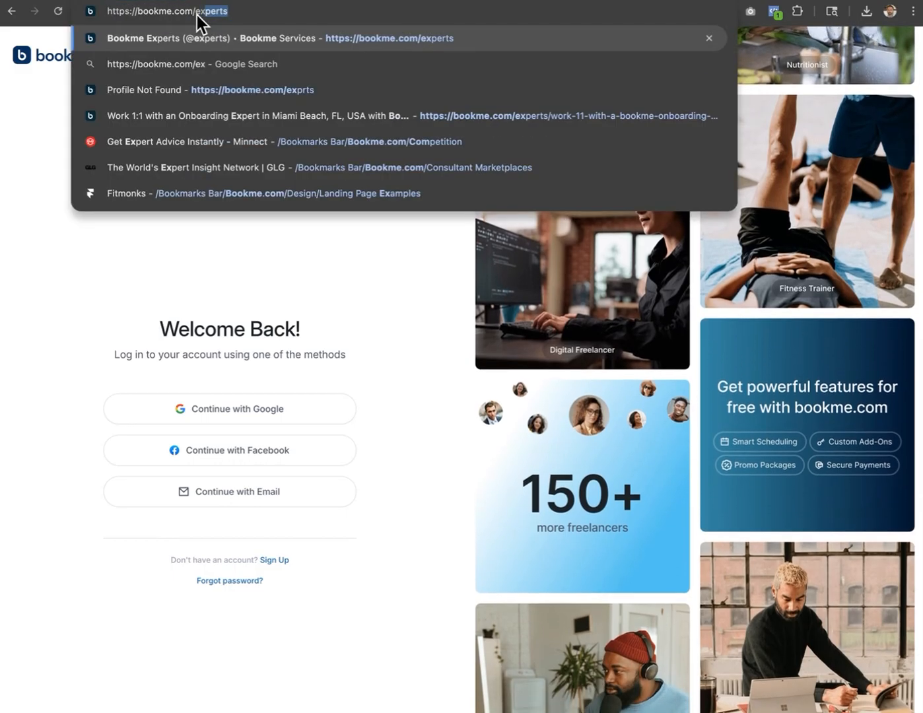
key(BackSpace)
key(BackSpace)
key(BackSpace)
key(BackSpace)
text(pe)
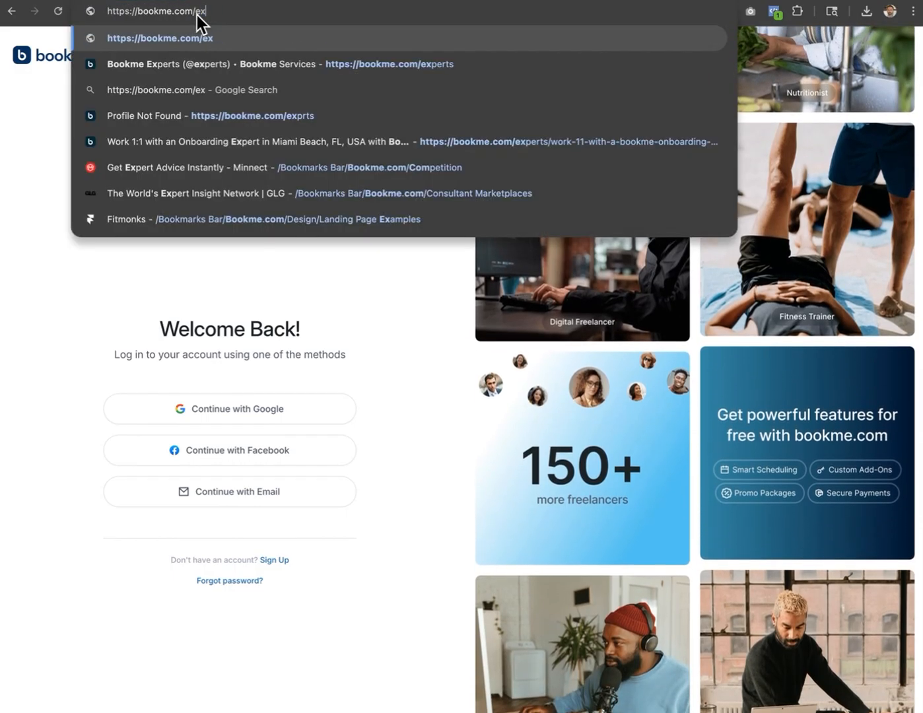
text(rts)
key(Return)
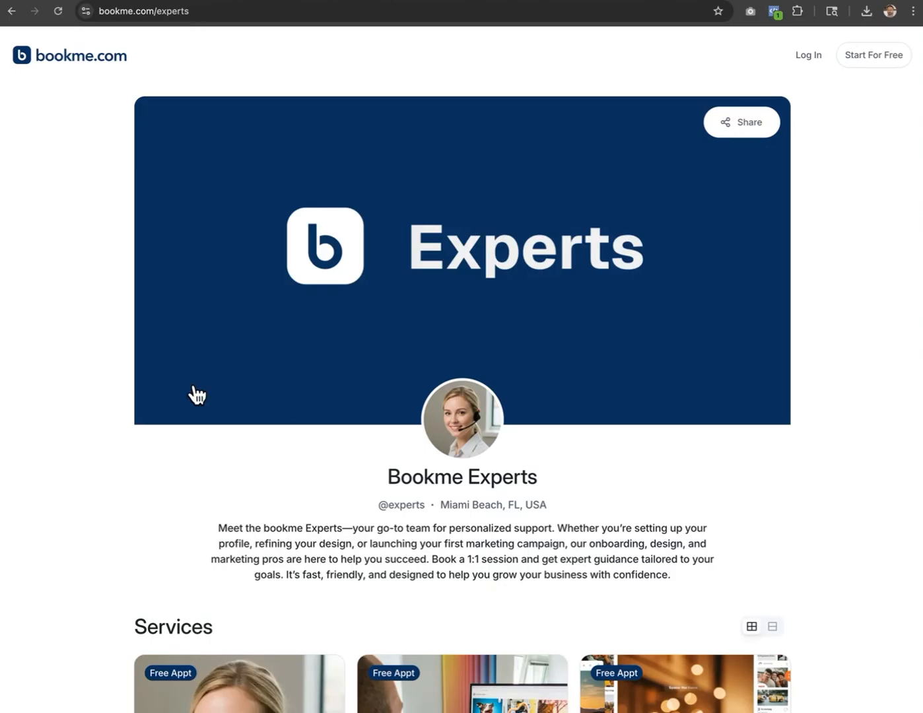
Open the Work 1:1 with an Onboarding Expert service
scroll(270, 416, down, 3)
scroll(269, 416, down, 4)
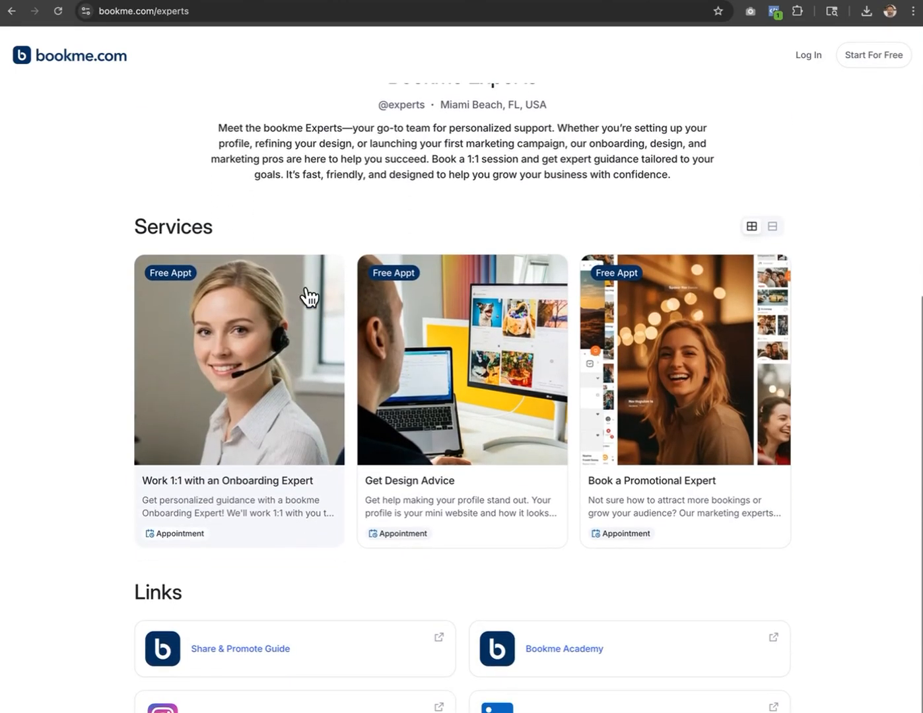
click(216, 377)
scroll(526, 392, down, 2)
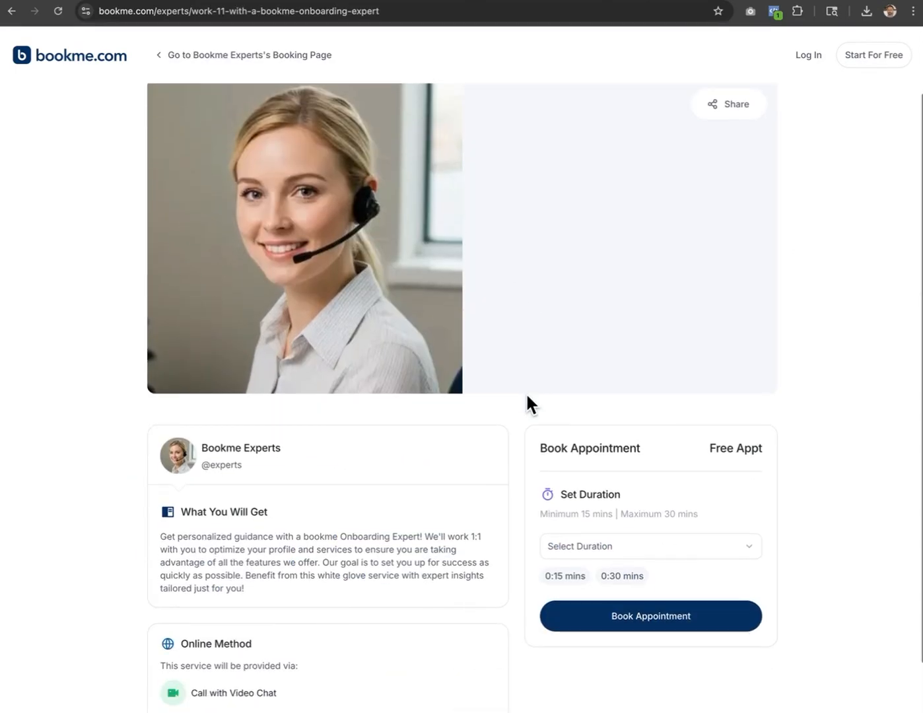
Choose a 0:30 appointment on Thursday July 31 at 10:00 AM
click(617, 581)
click(624, 622)
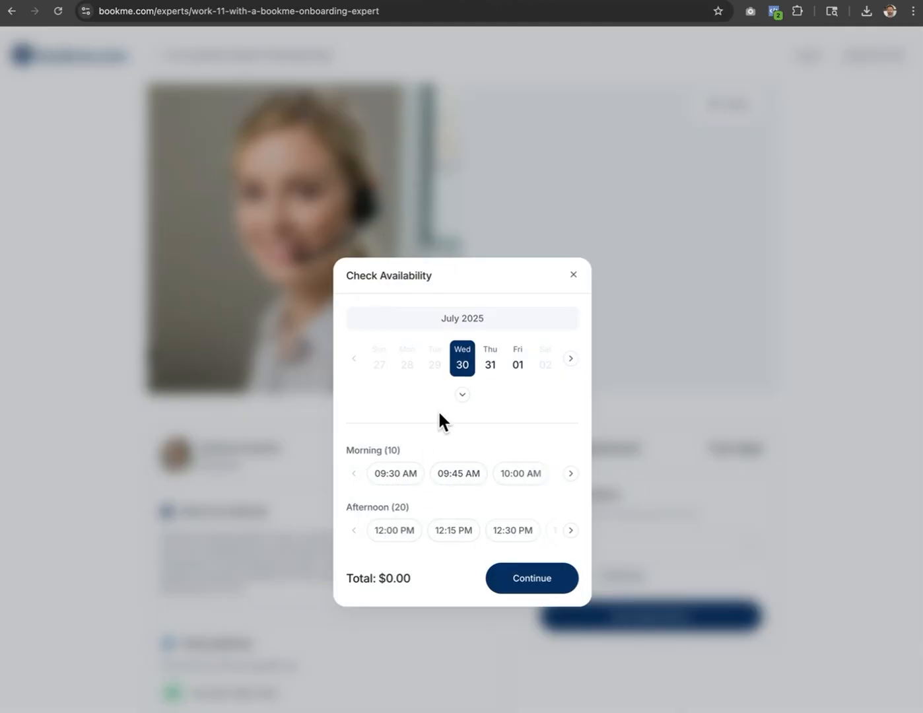
click(493, 364)
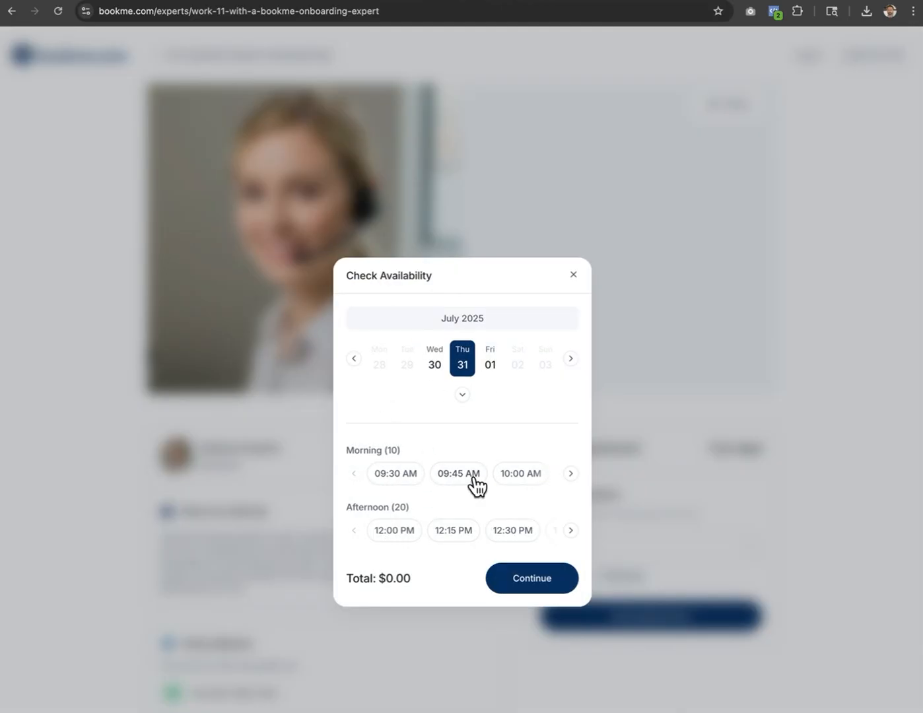
click(527, 480)
click(536, 587)
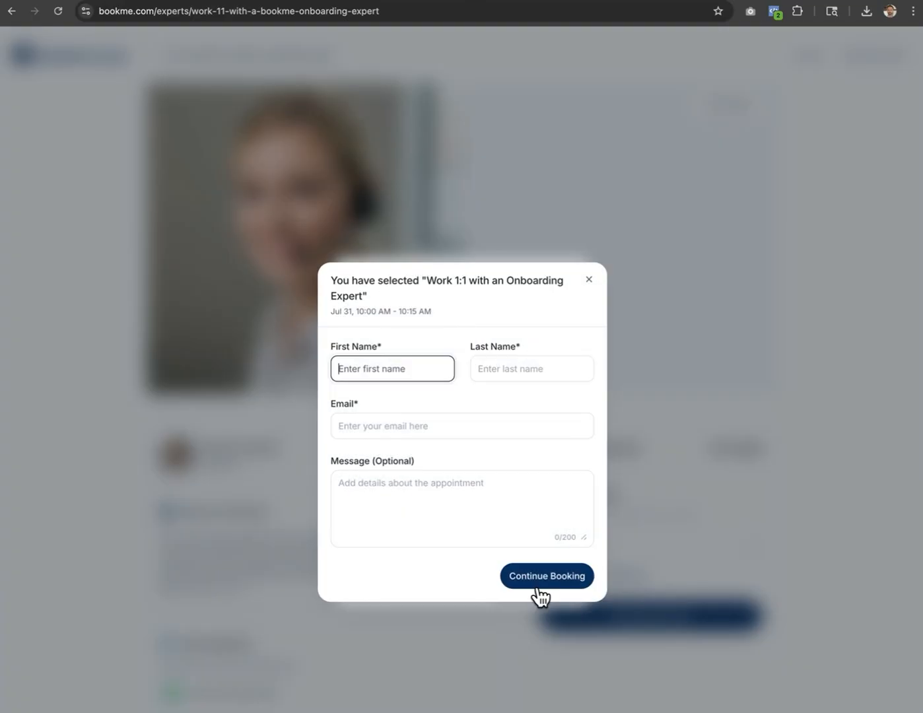
Fill in the booker's first name, last name and email, and submit the booking
click(377, 366)
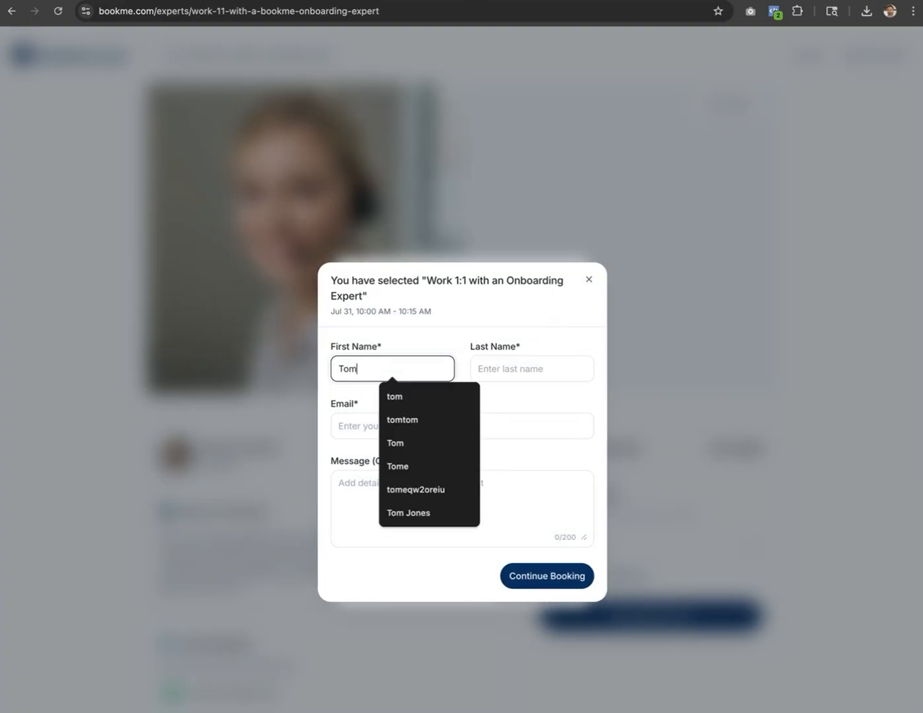
key(Tab)
key(Tab)
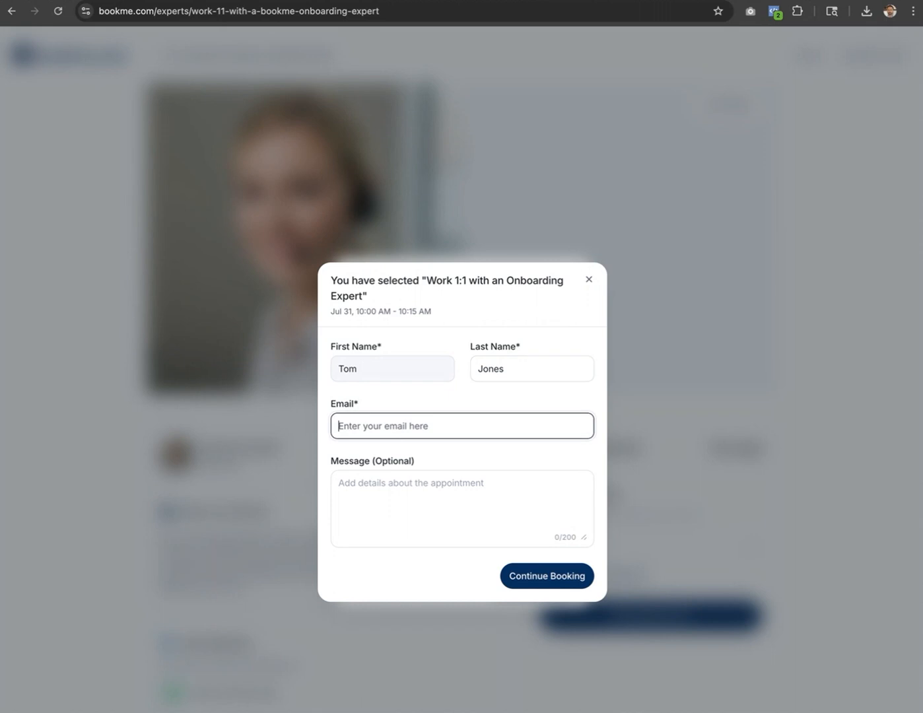
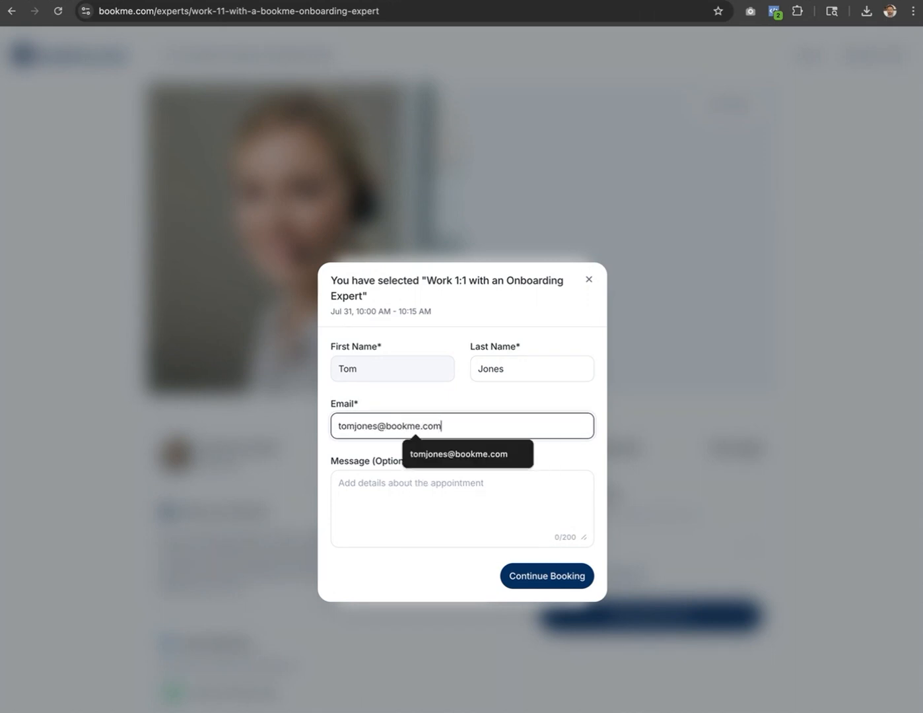
key(Tab)
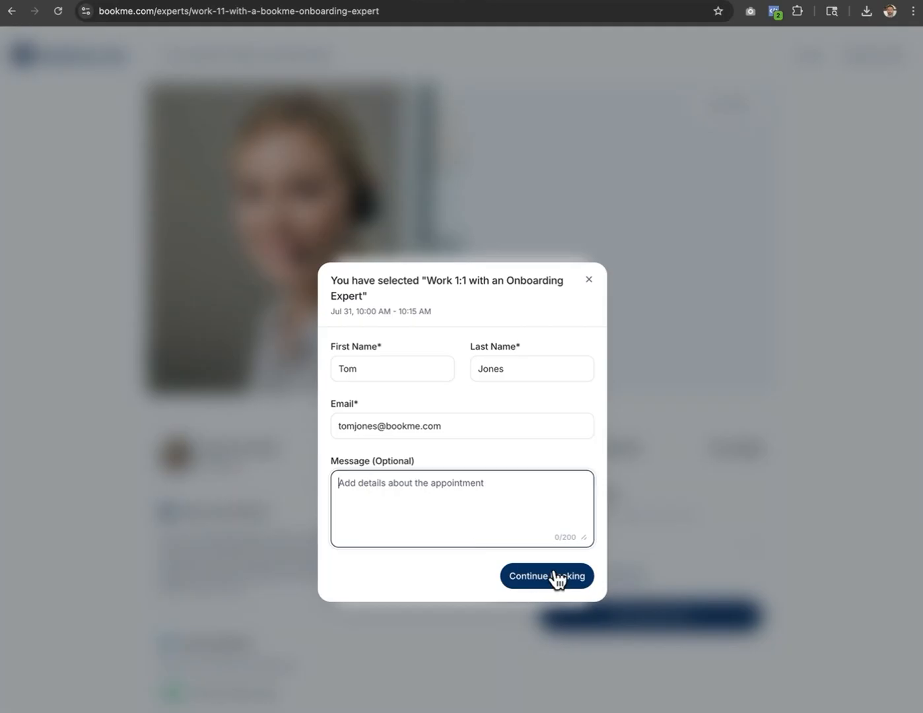
click(554, 579)
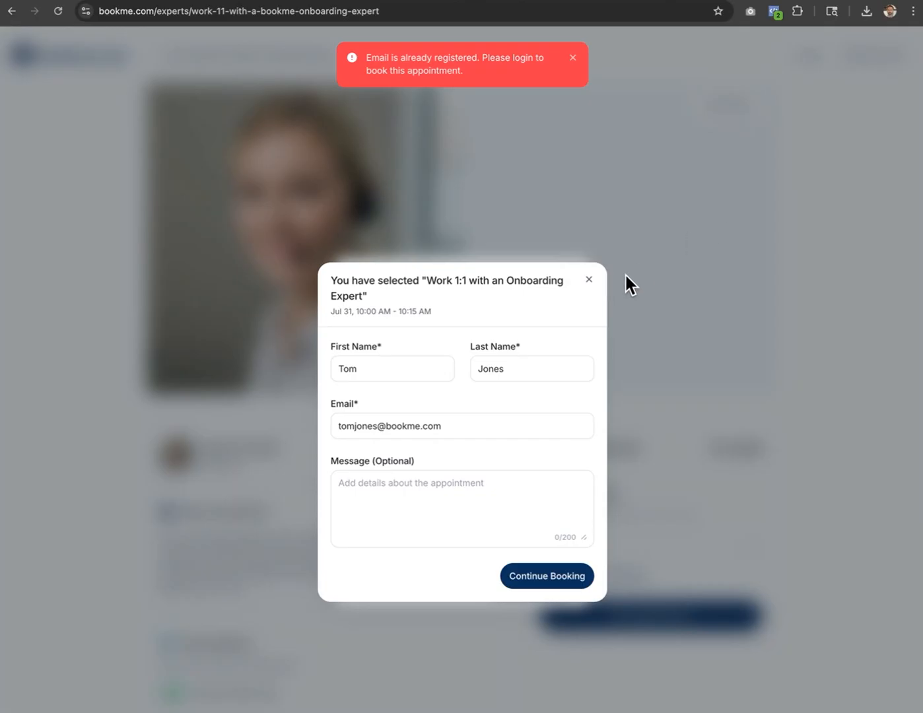
Change the already-registered email, resubmit the booking, and view it in Google Calendar
drag(377, 424, 373, 423)
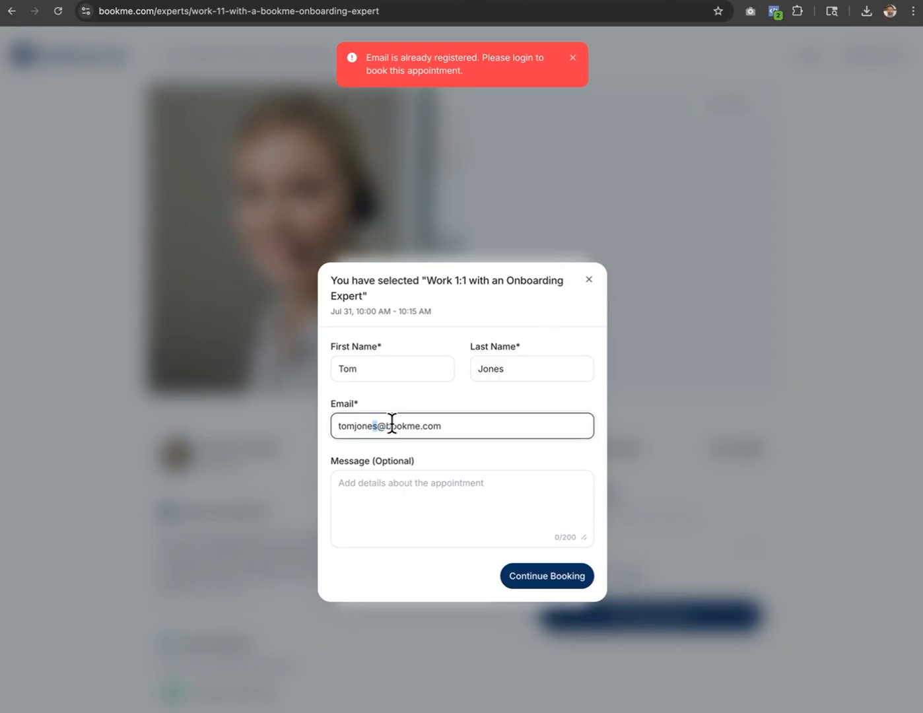
text(1)
click(524, 583)
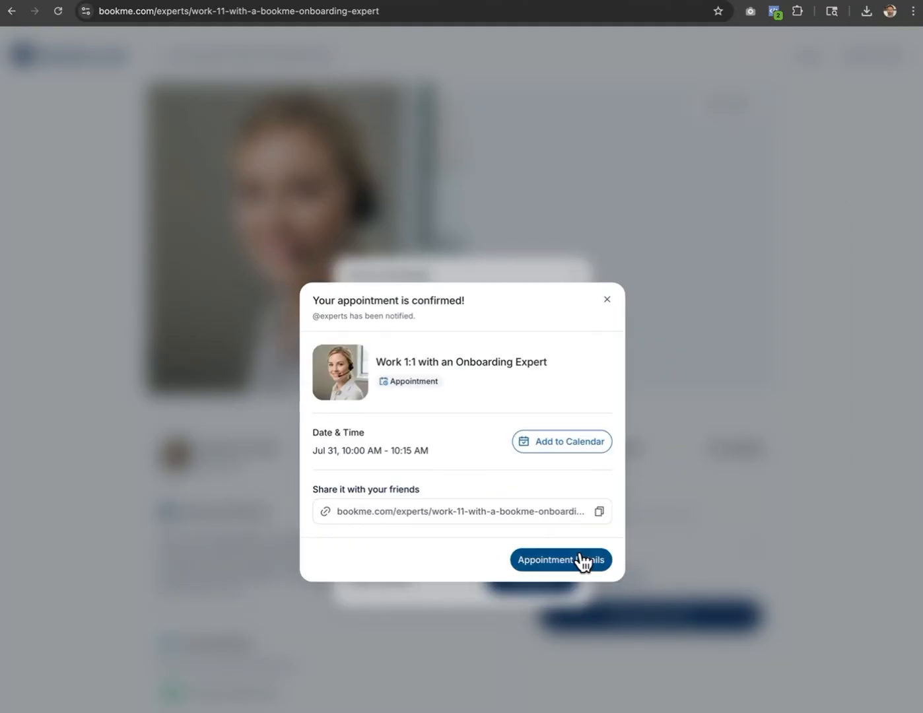
click(567, 2)
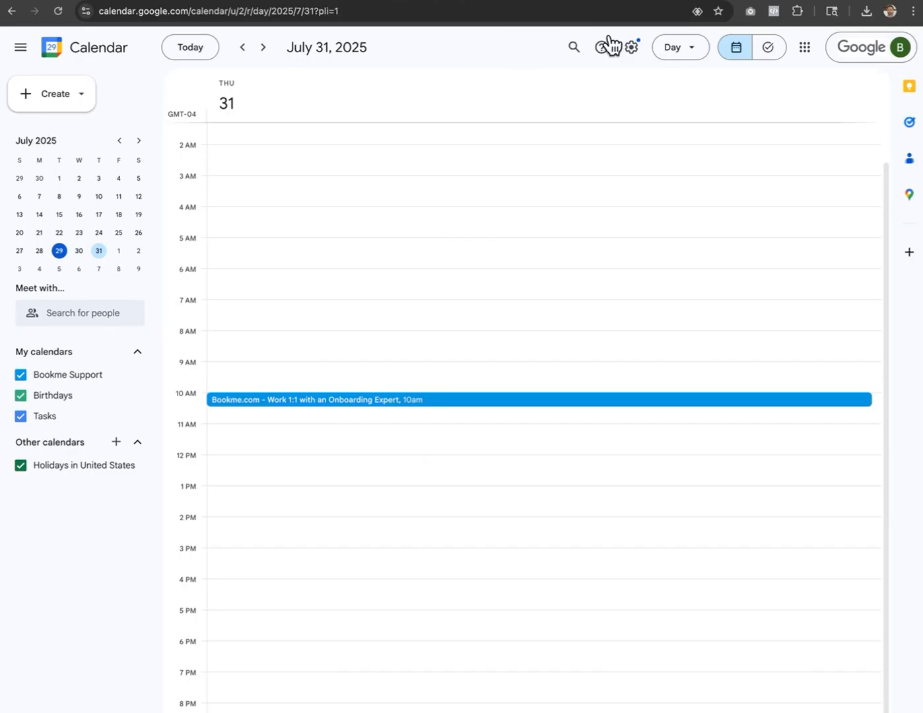